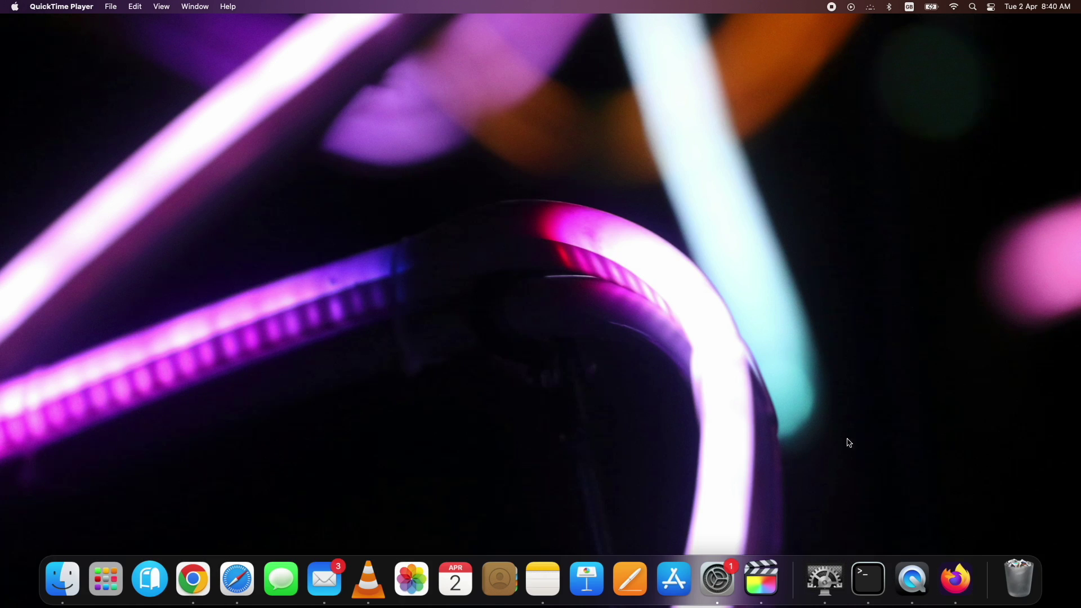
Set aside the Firefox tutorial video and Google 'trollstore 2 ios 17 techacrobat.com' in Safari.
left_click(960, 579)
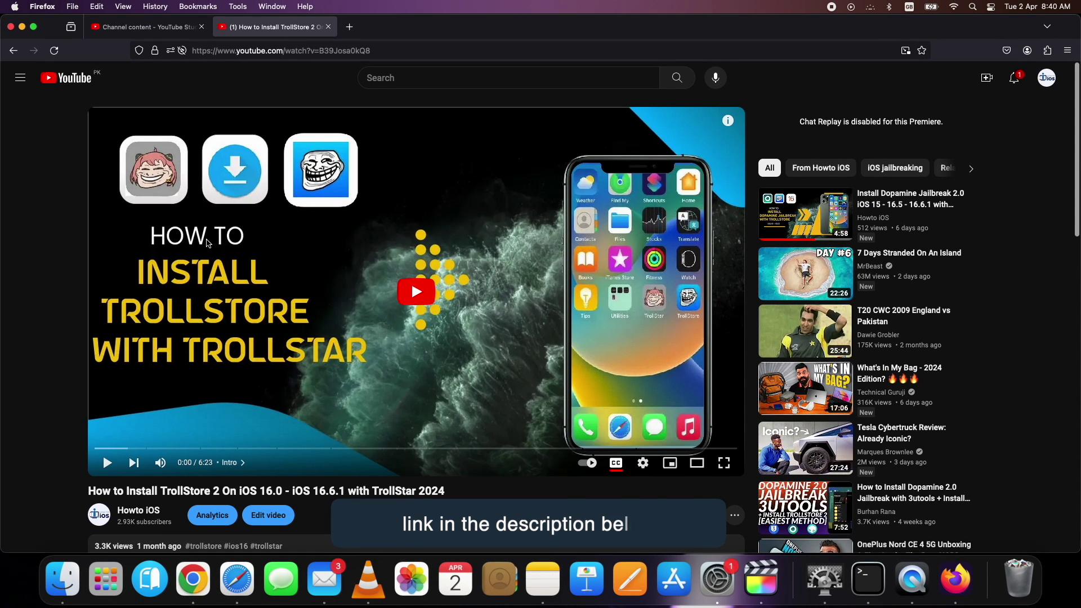
left_click(22, 26)
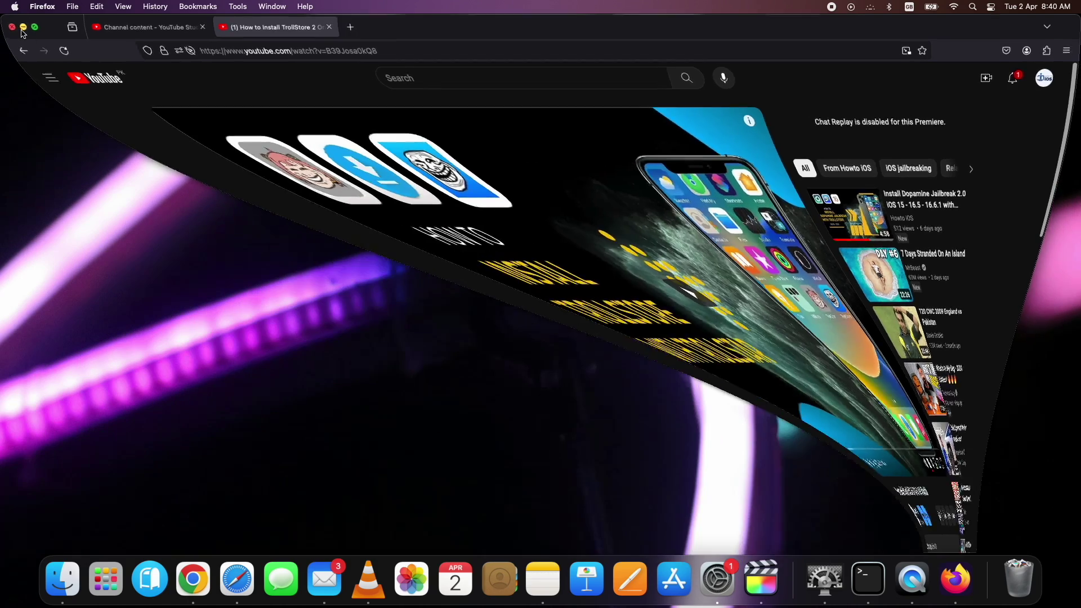
left_click(236, 579)
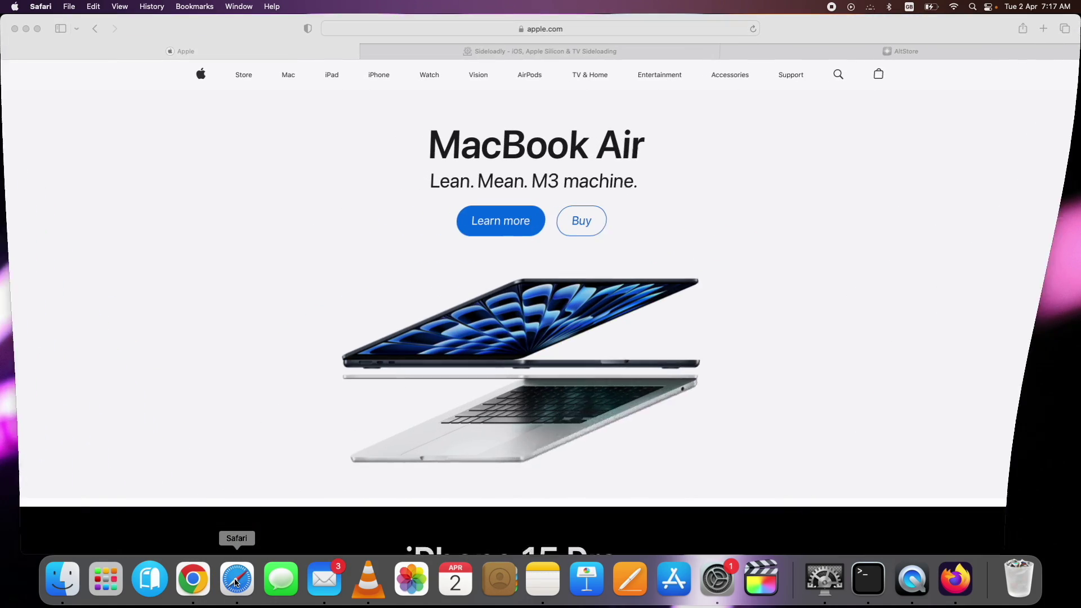
left_click(544, 29)
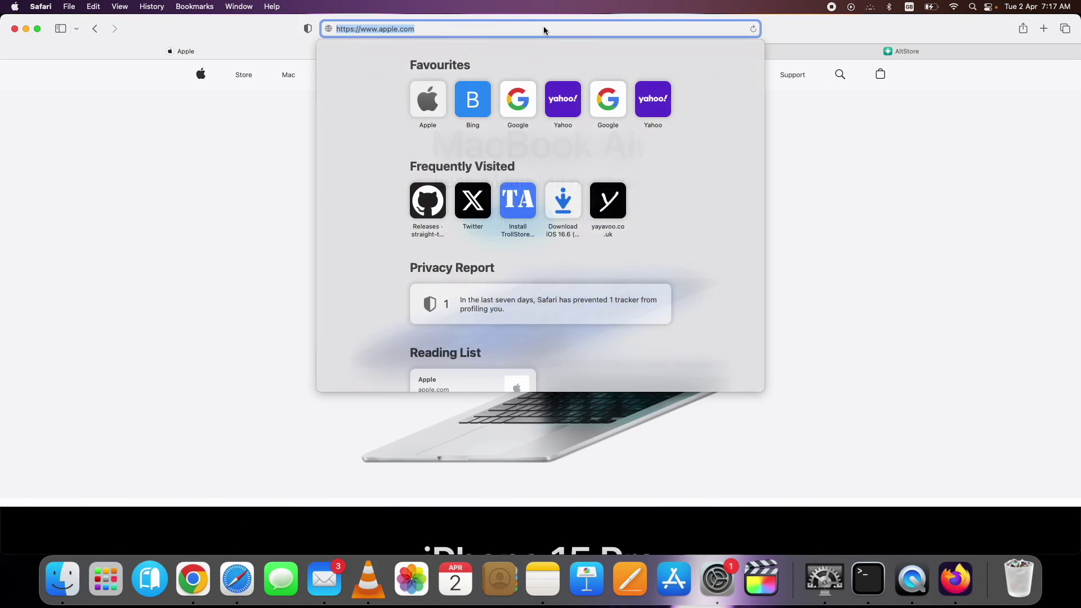
type("trollstor")
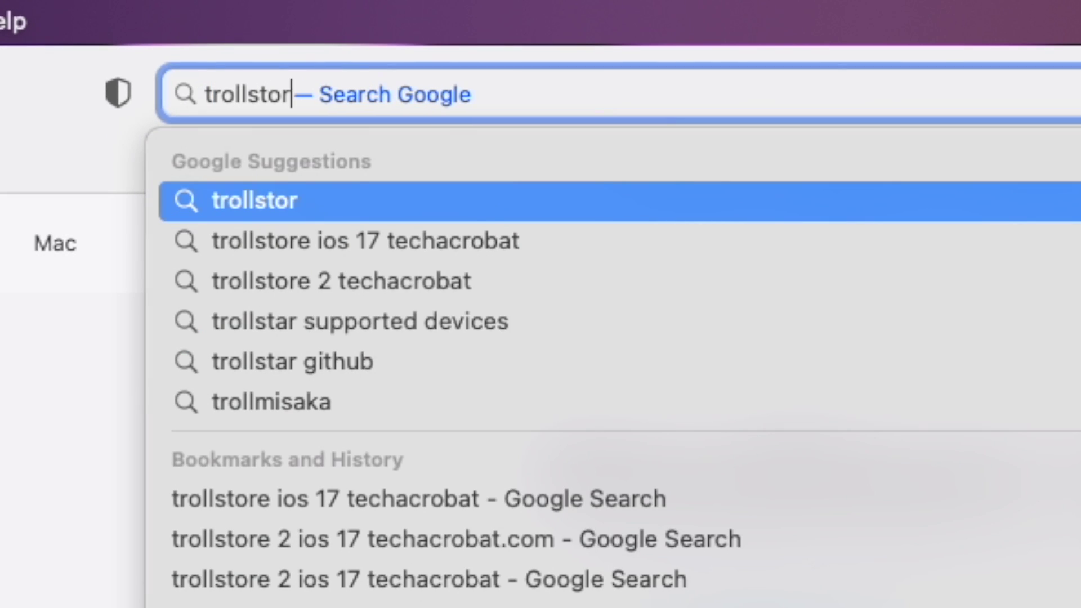
type("e 2 ios 17 tec")
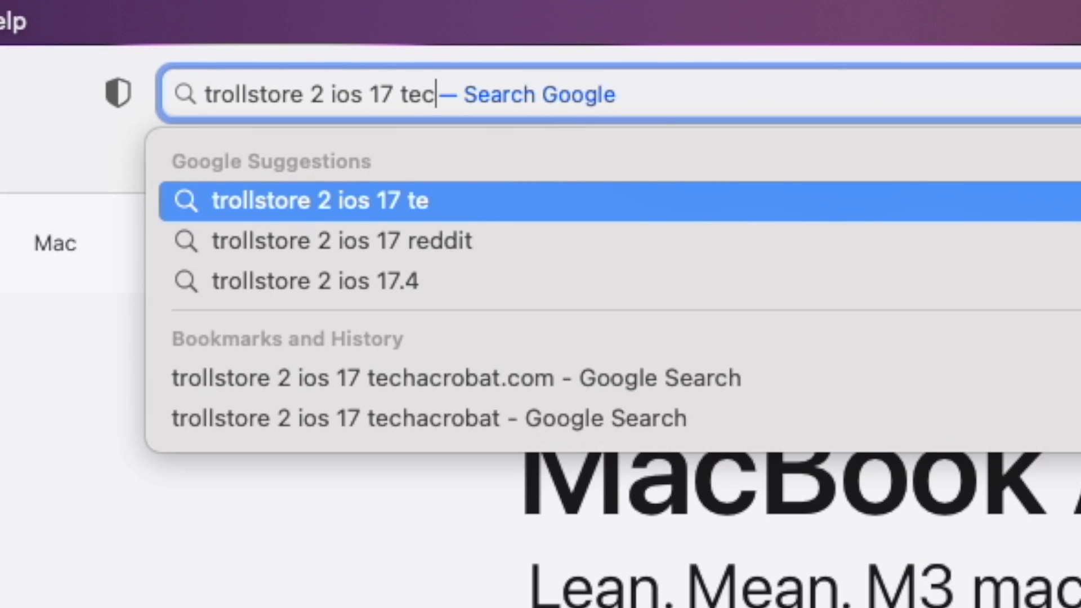
type("hacrobat.com")
key("Return")
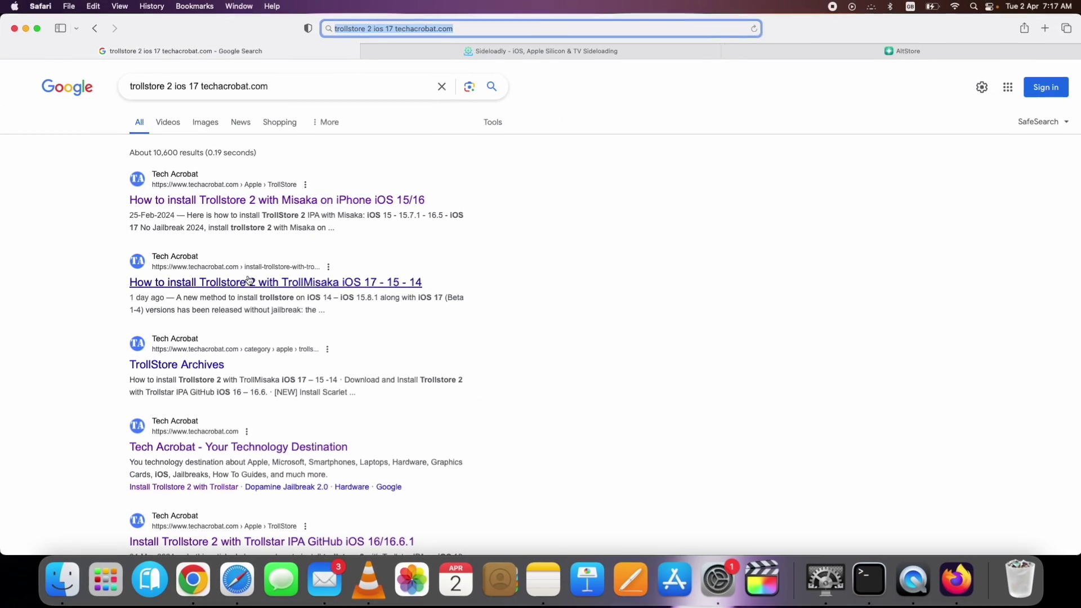
Open the 'How to install Trollstore 2 with TrollMisaka iOS 17 - 15 - 14' result.
left_click(247, 283)
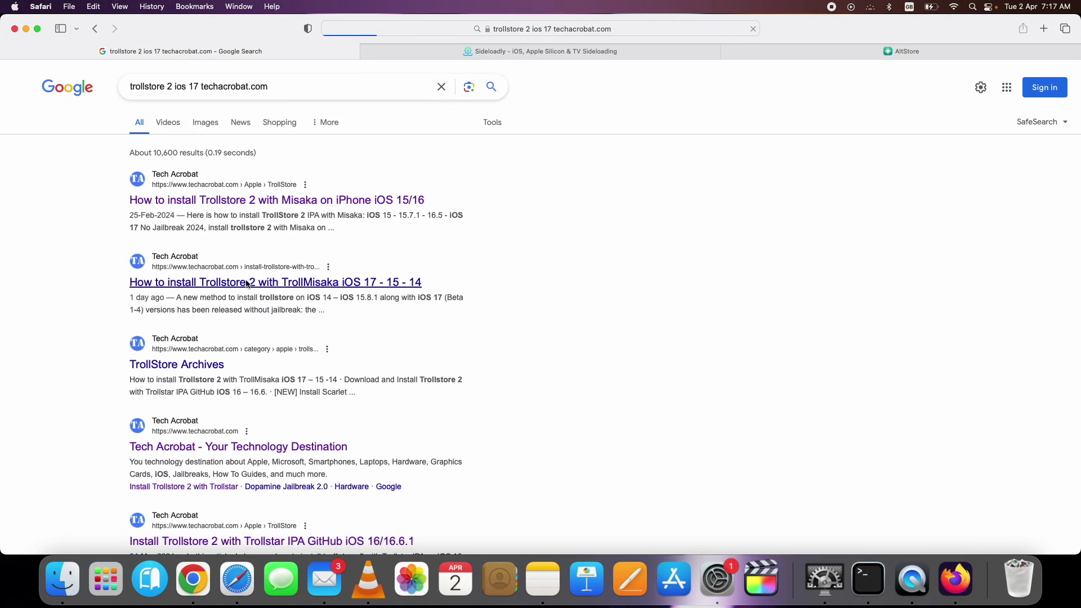
scroll(89, 256, "down", 2)
scroll(89, 256, "down", 5)
scroll(88, 257, "down", 5)
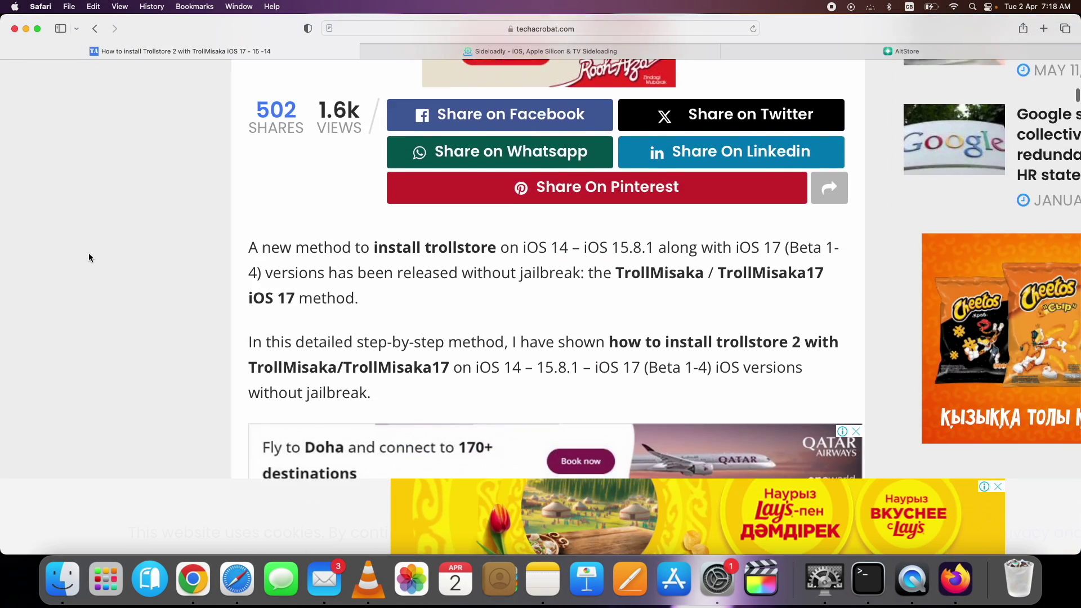
scroll(88, 257, "down", 5)
scroll(89, 256, "down", 5)
scroll(89, 257, "down", 5)
scroll(89, 258, "down", 5)
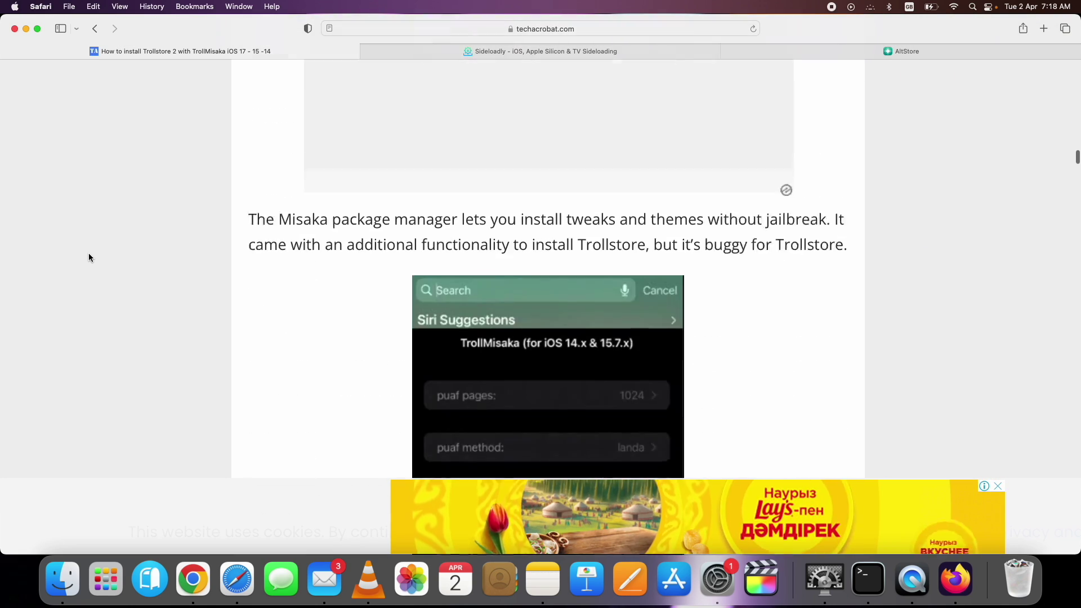
scroll(89, 257, "down", 5)
scroll(89, 257, "down", 3)
scroll(89, 257, "down", 3)
scroll(89, 256, "up", 2)
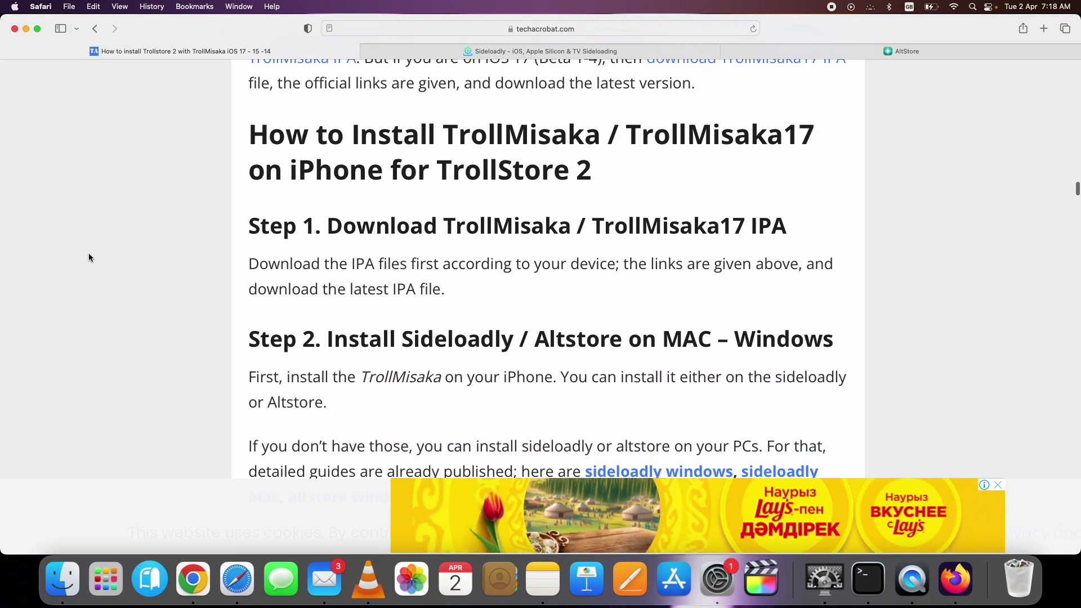
scroll(89, 258, "up", 3)
scroll(89, 257, "up", 3)
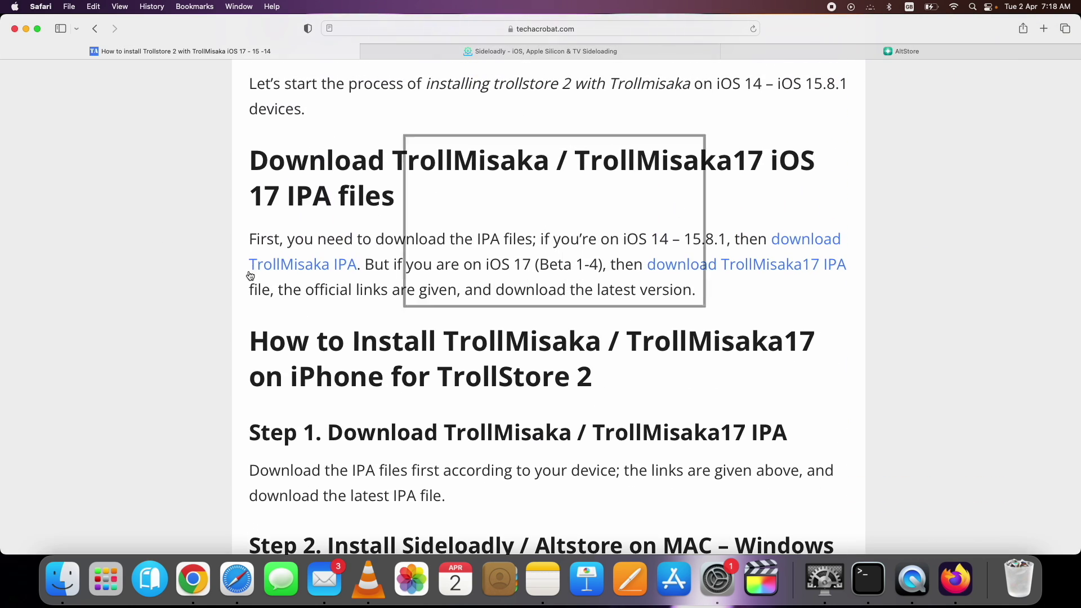
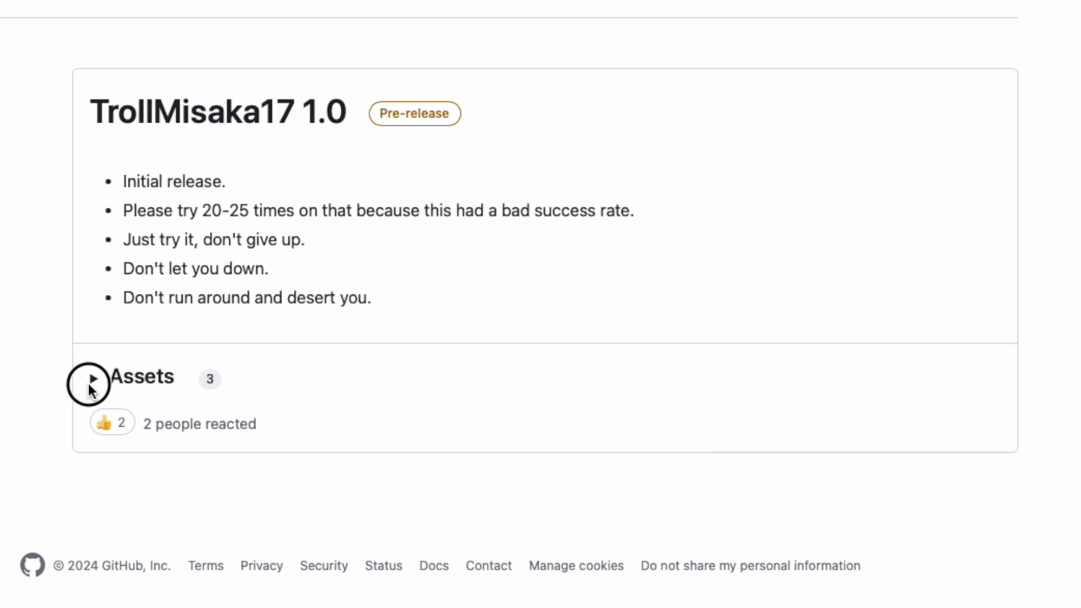
Expand the TrollMisaka17 1.0 release assets to show TrollMisaka17.ipa.
left_click(106, 382)
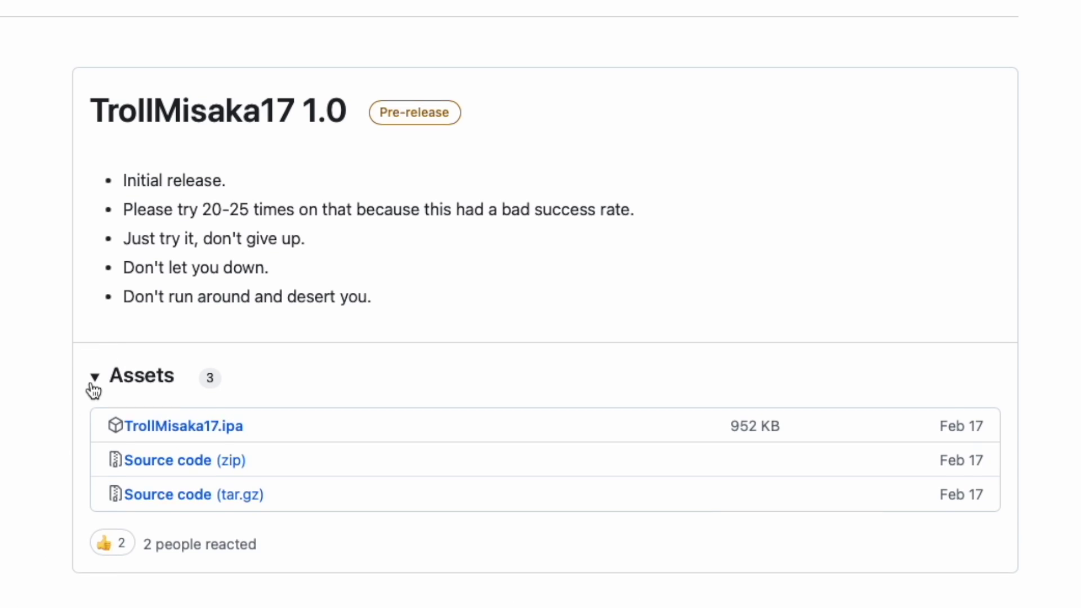
scroll(92, 384, "down", 1)
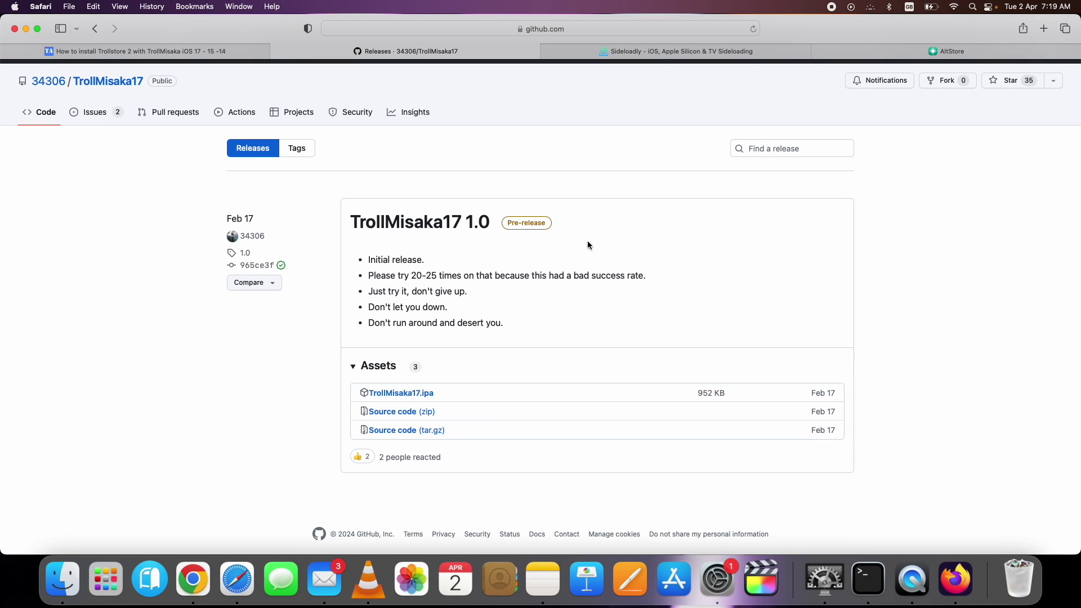
Browse the Sideloadly and AltStore sites, then bring up the Sideloadly-for-Mac tutorial in Firefox.
left_click(672, 53)
scroll(590, 173, "down", 3)
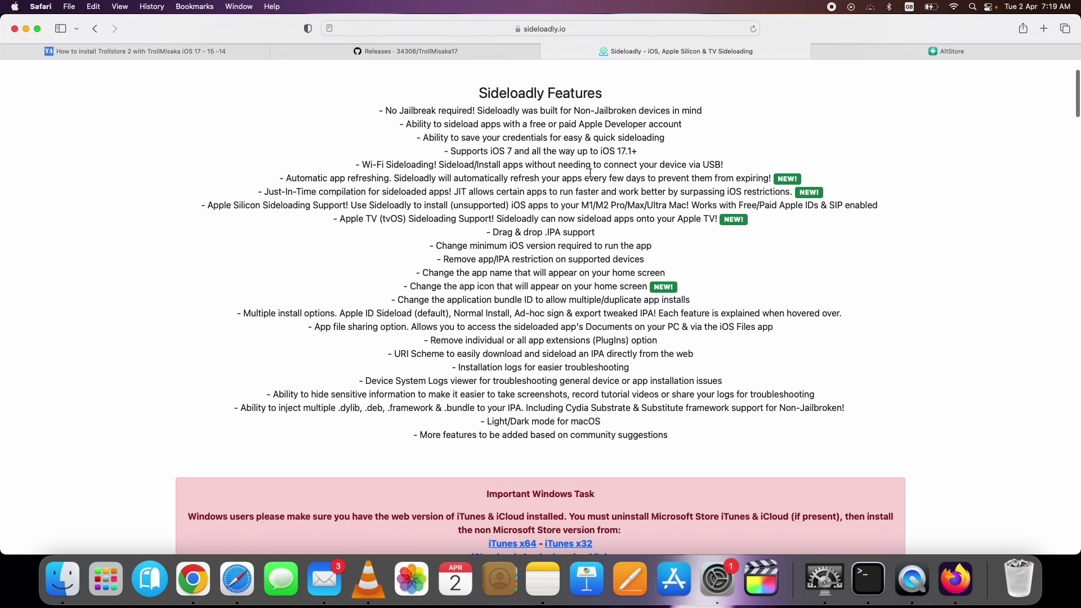
left_click(850, 51)
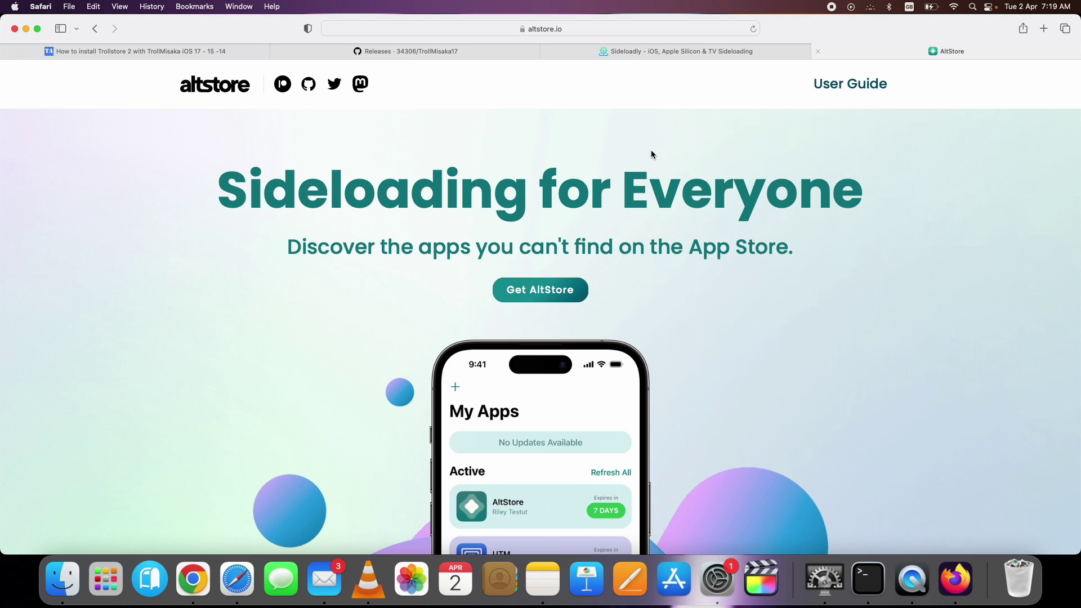
scroll(545, 296, "down", 5)
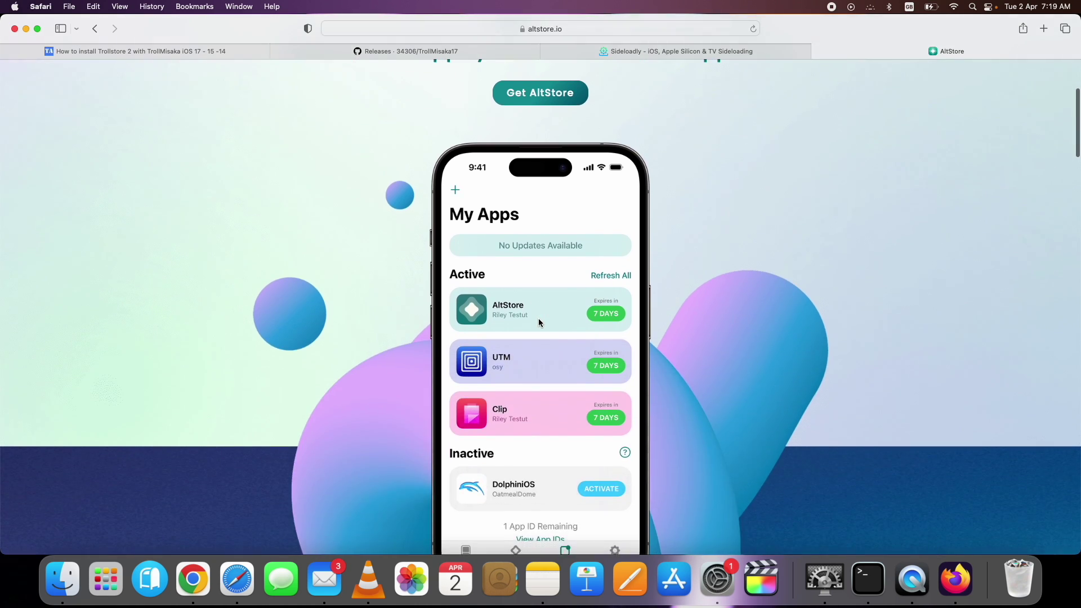
scroll(537, 318, "up", 5)
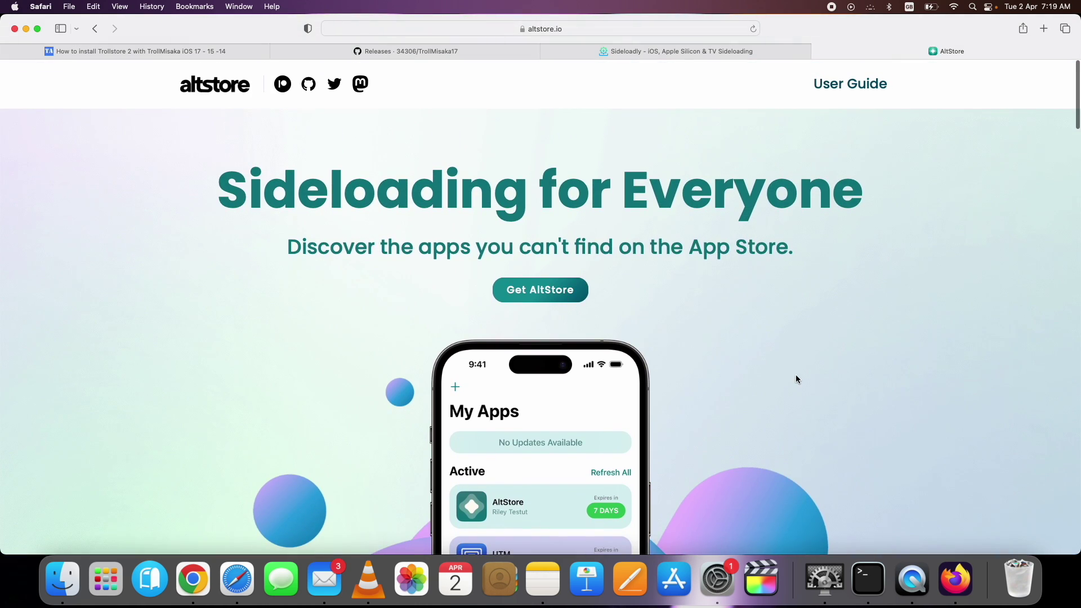
left_click(955, 583)
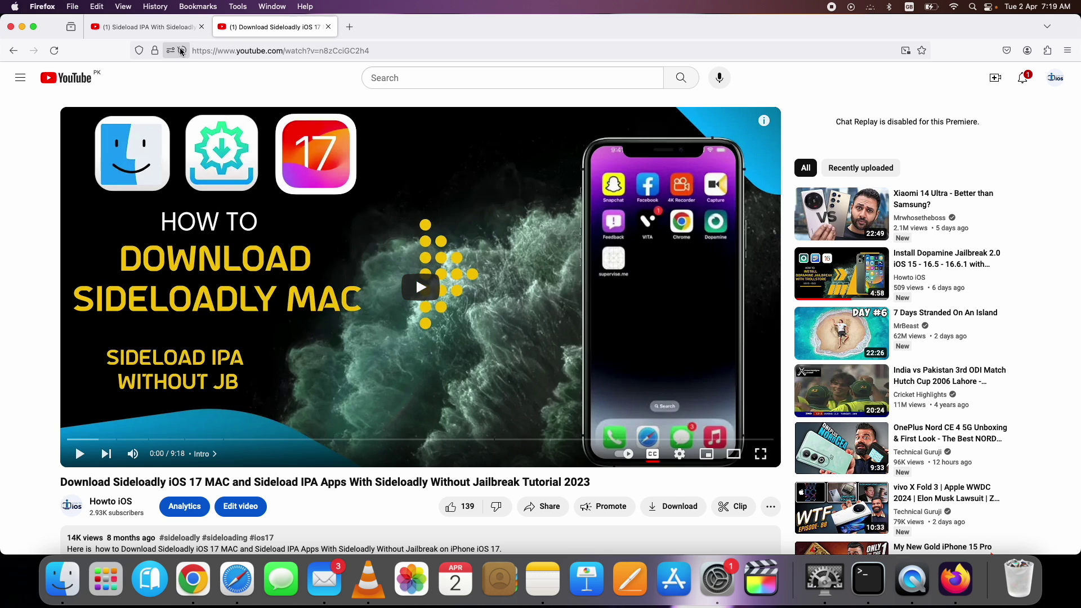
Switch to the Sideloadly Windows tutorial tab, then minimize the Firefox window.
left_click(145, 28)
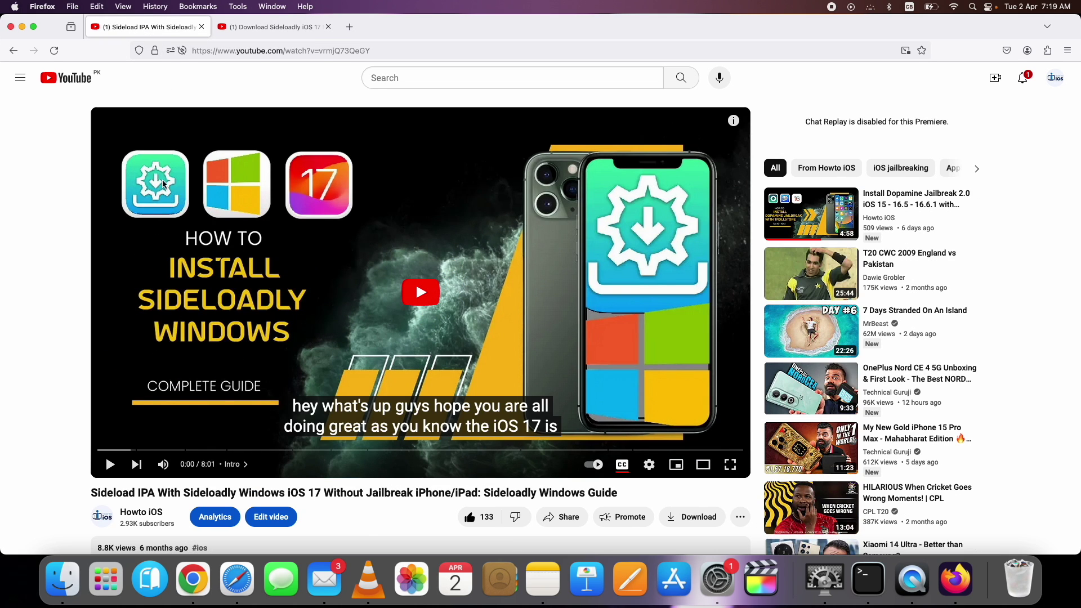
left_click(22, 27)
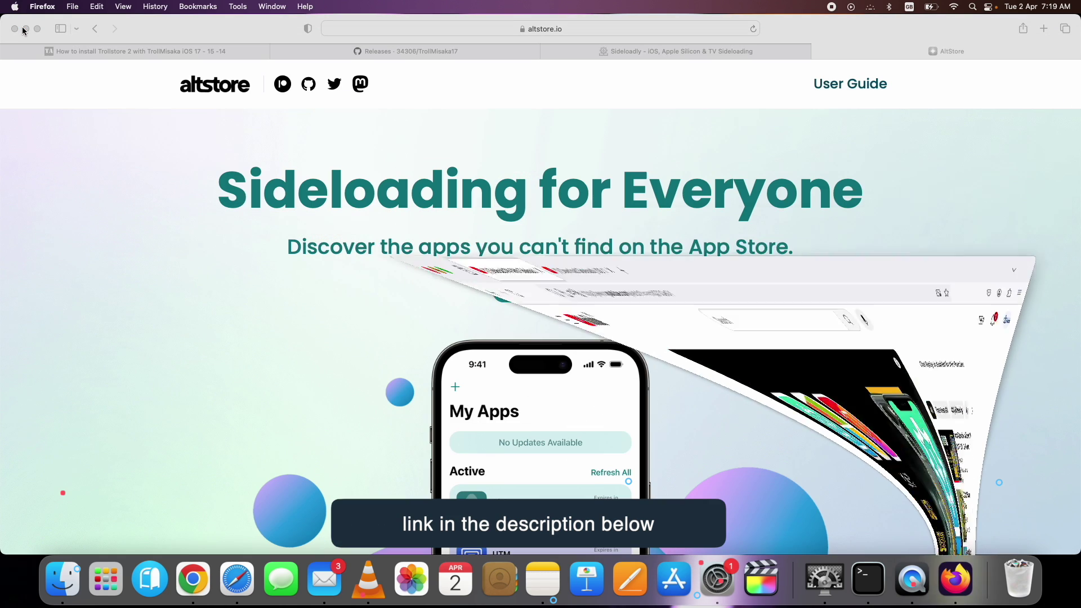
Minimize the AltStore window and launch Sideloadly from Spotlight.
left_click(24, 27)
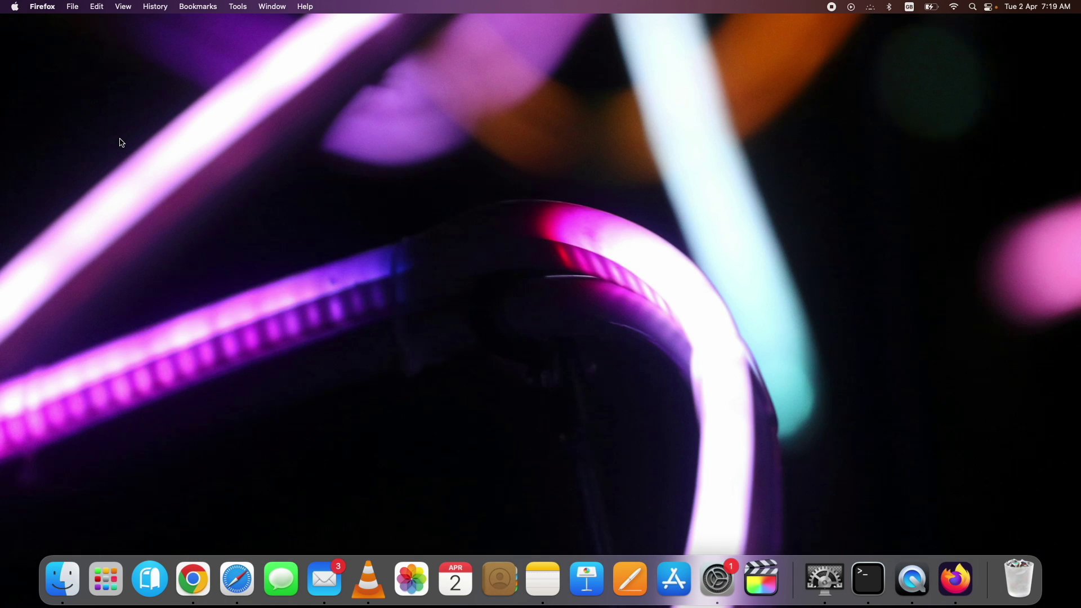
key("super+space")
type("s")
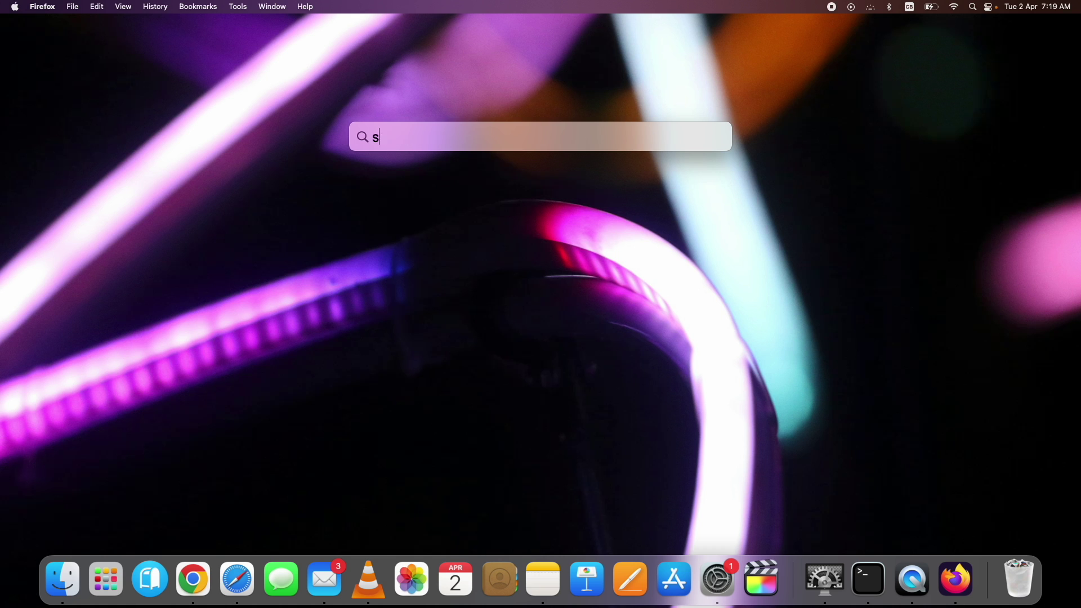
type("id")
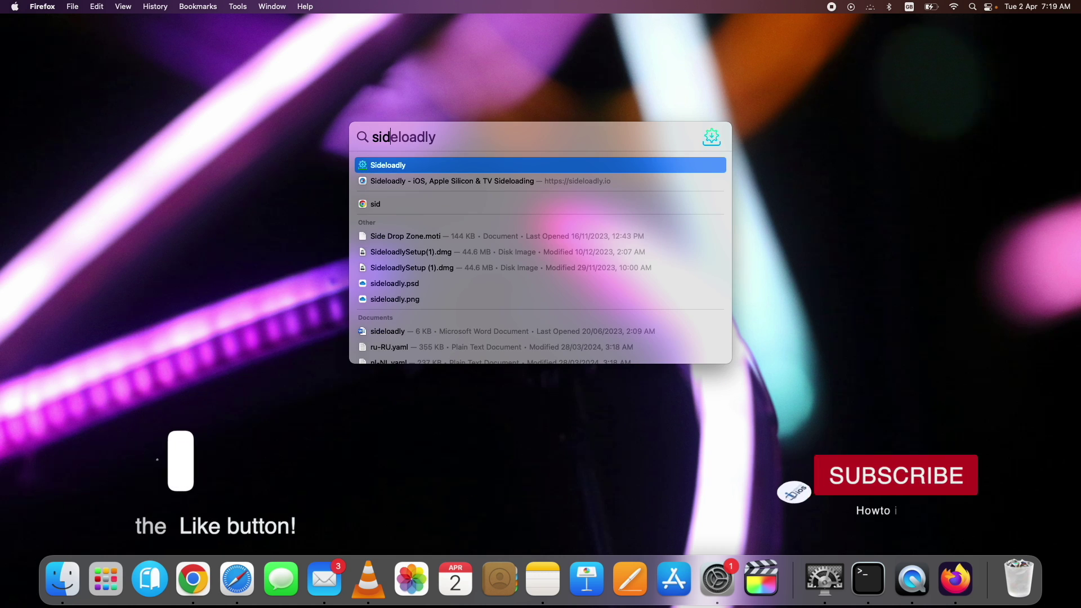
key("Return")
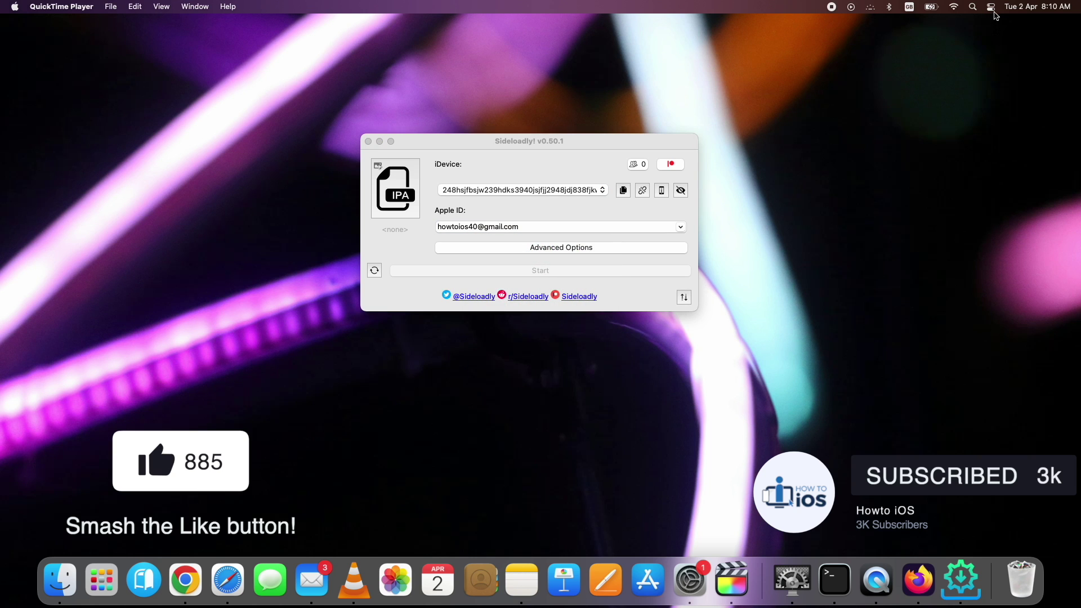
Turn on Dark Mode from Control Center's Display panel, then focus Sideloadly.
left_click(992, 7)
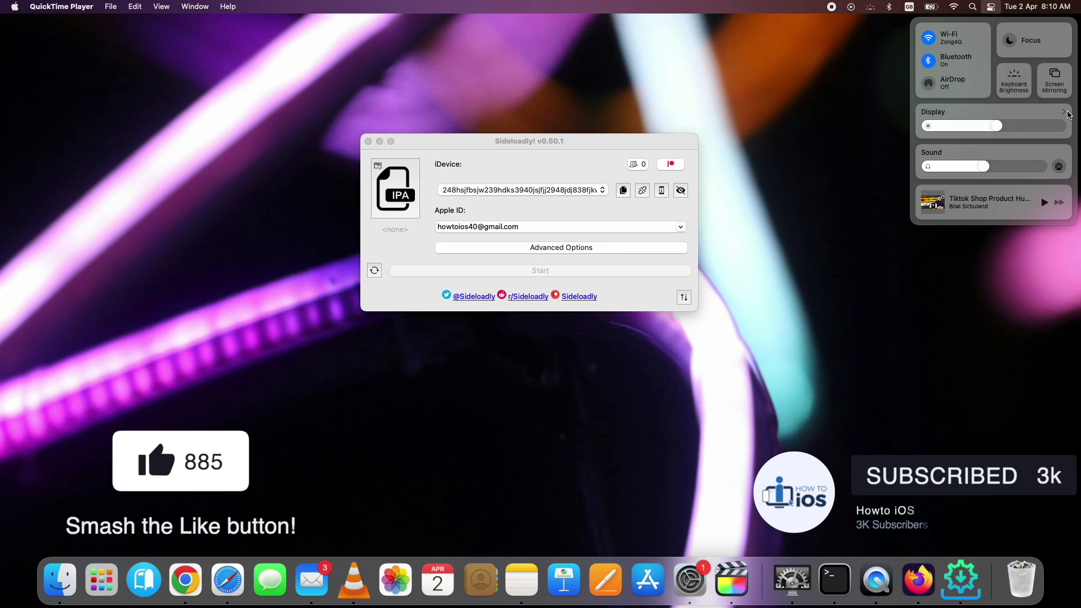
left_click(1063, 112)
left_click(925, 68)
left_click(980, 26)
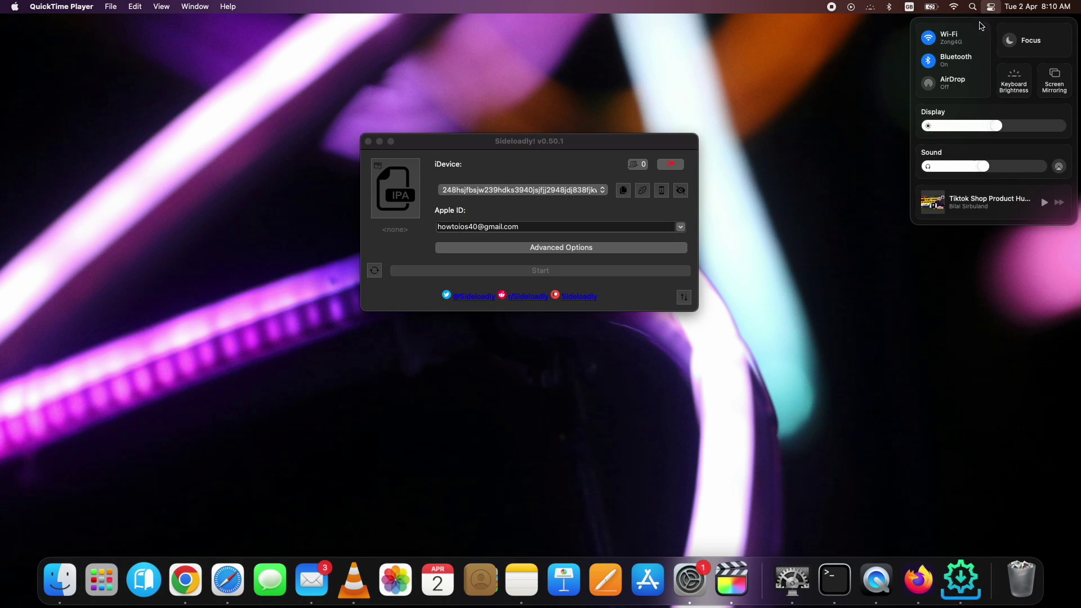
left_click(996, 8)
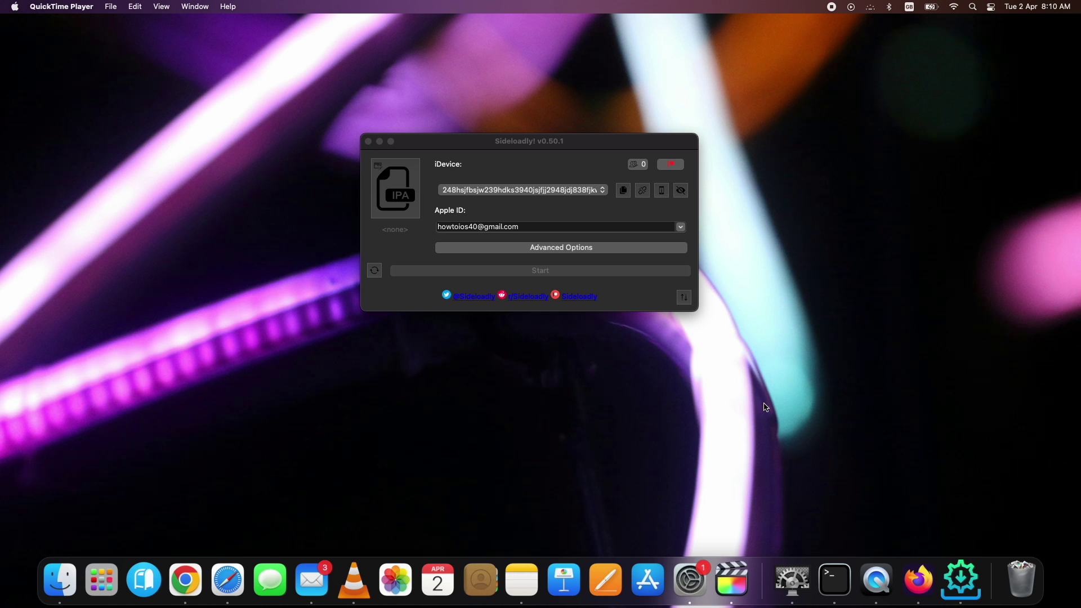
left_click(384, 198)
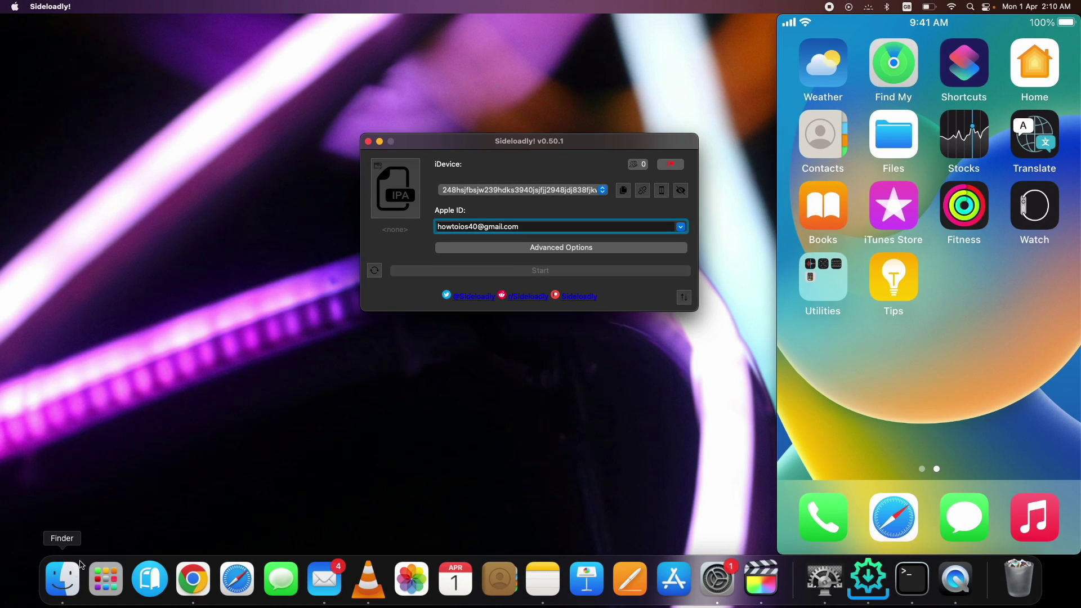
Drag TrollMisaka17 (1).ipa from Downloads into Sideloadly, hide Finder, and start the install.
left_click(62, 578)
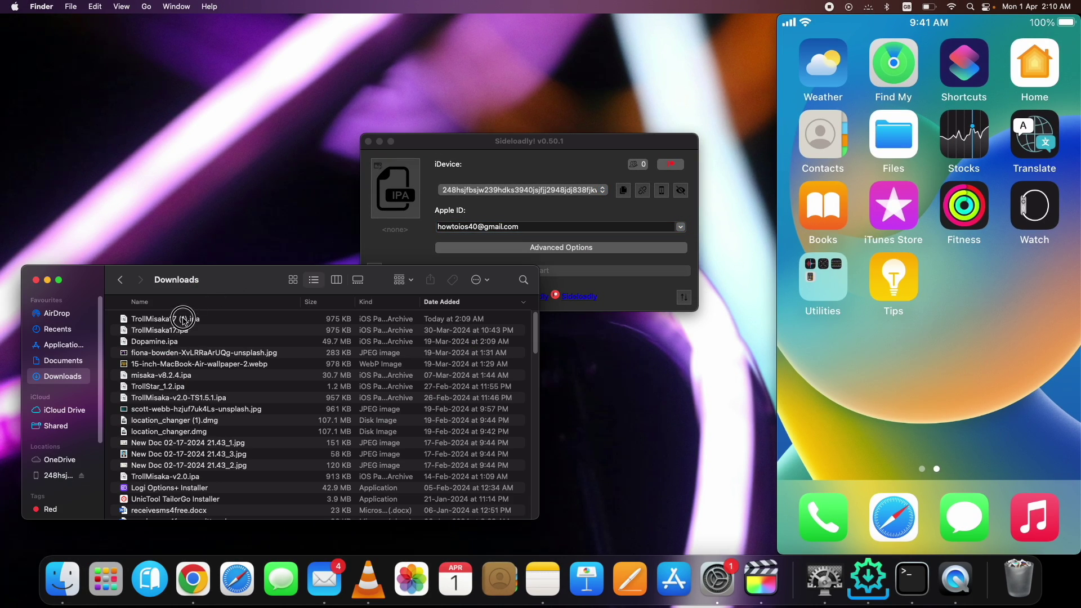
left_click_drag(173, 319, 401, 197)
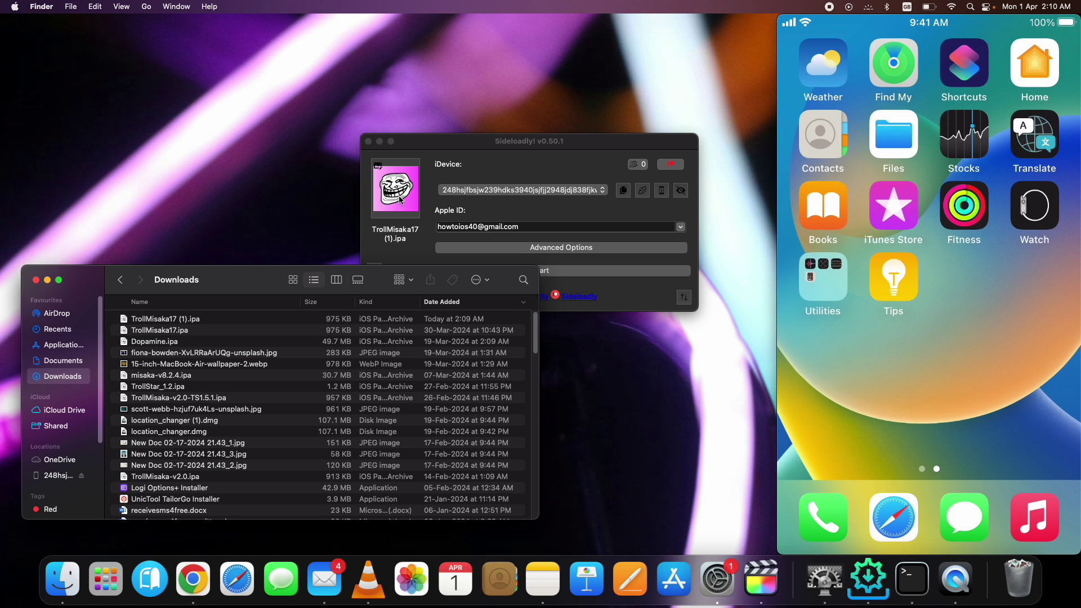
left_click(48, 281)
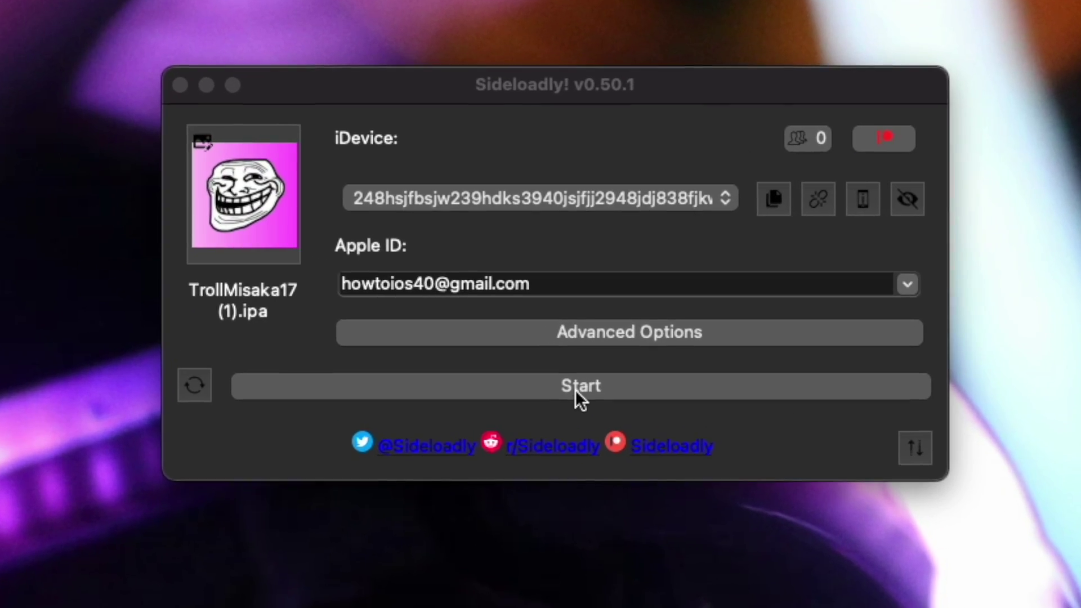
left_click(576, 390)
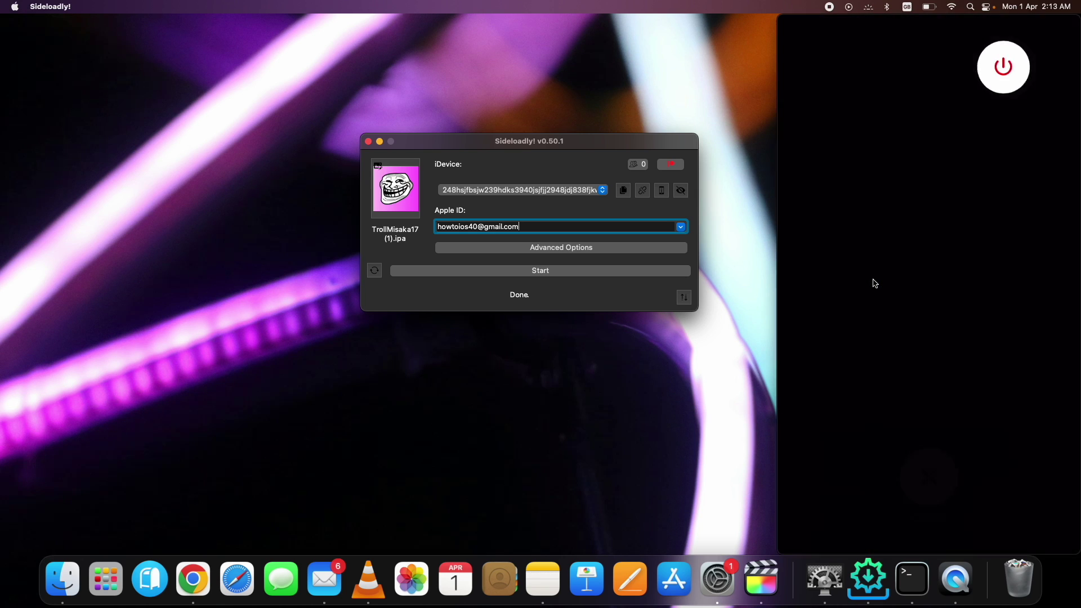
After Sideloadly shows Done, bring the QuickTime iPhone mirror window to the front.
left_click(927, 282)
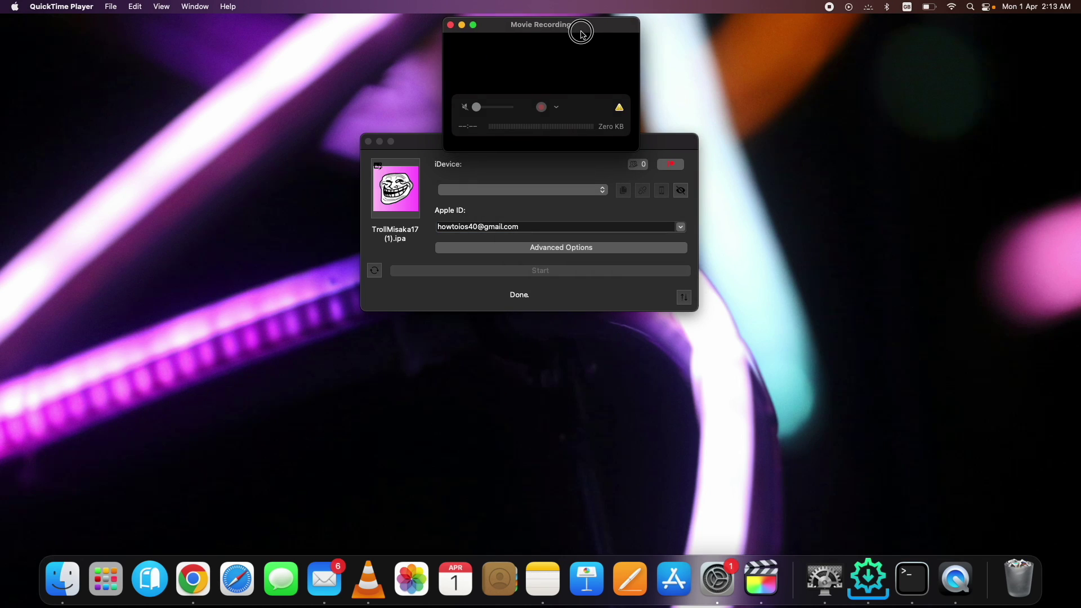